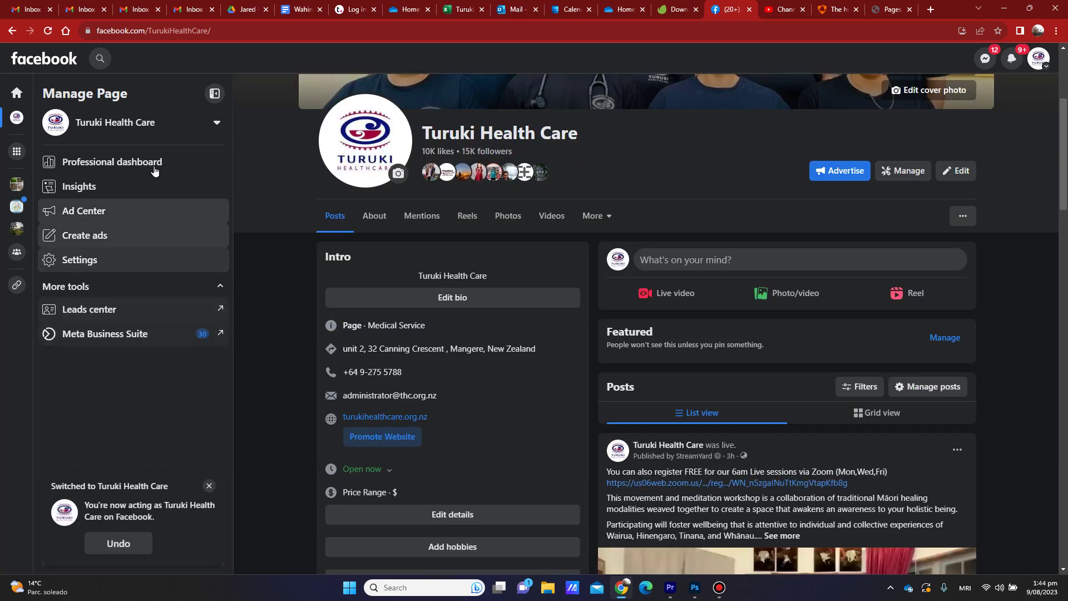
# Step: Open Meta Business Suite for the Turuki Health Care page and start a new reel
pyautogui.click(117, 333)
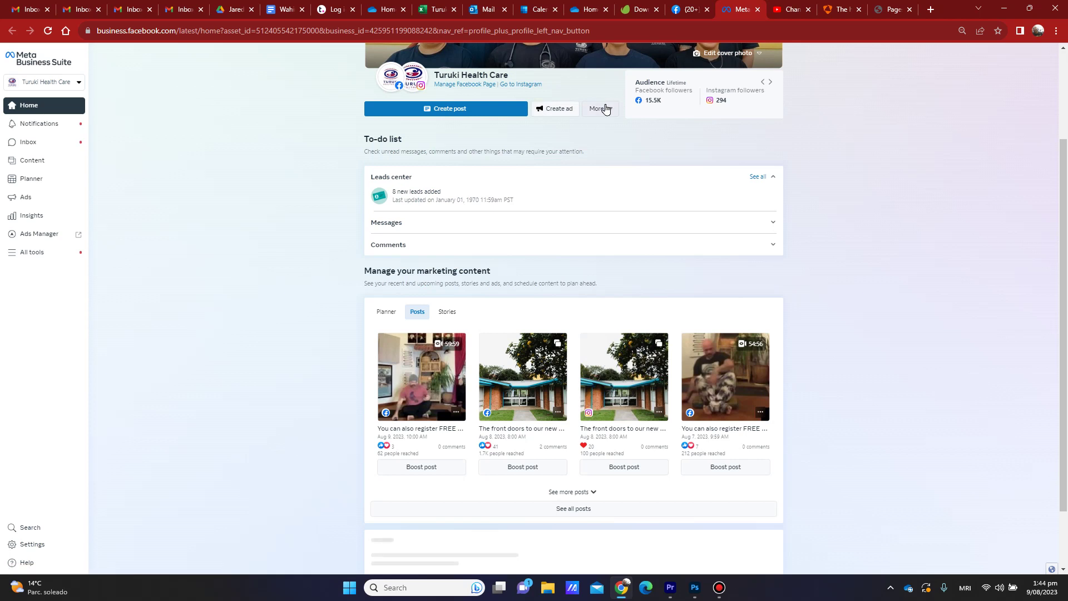
pyautogui.click(607, 109)
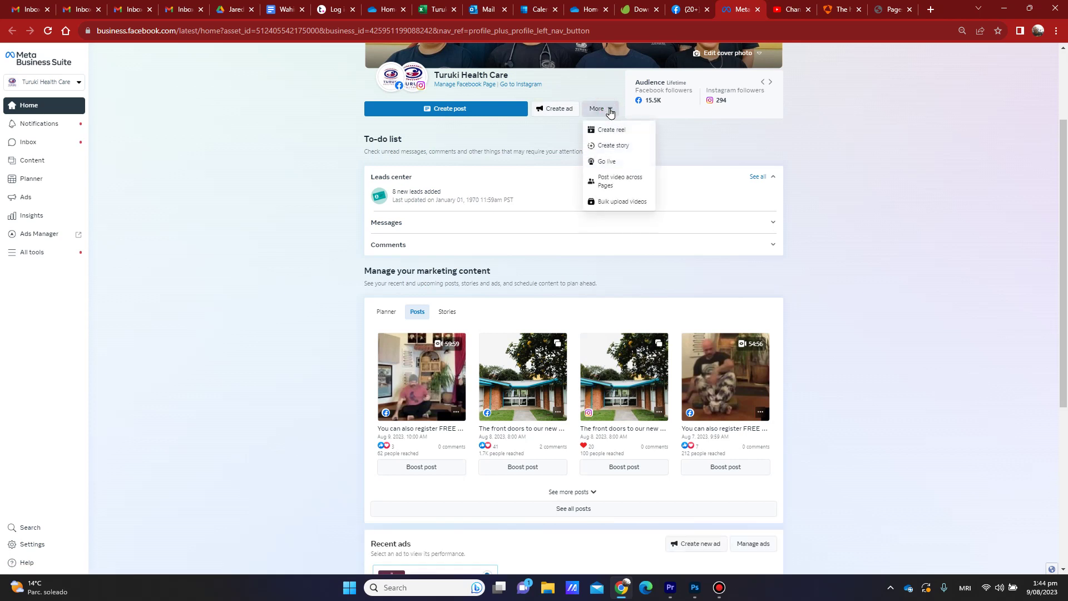
pyautogui.click(631, 132)
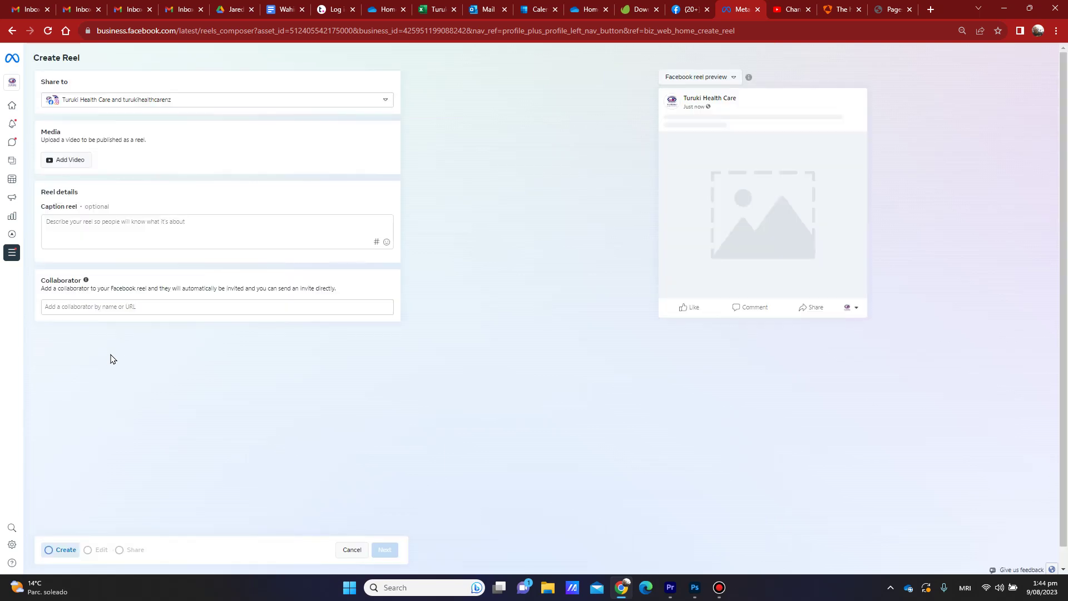
# Step: Upload 'Aug 22 23 Mixed Wananga Video promo.mp4' from Turuki Health > Aronui Retreats > Mixed wananga > Aug 22 23
pyautogui.click(71, 160)
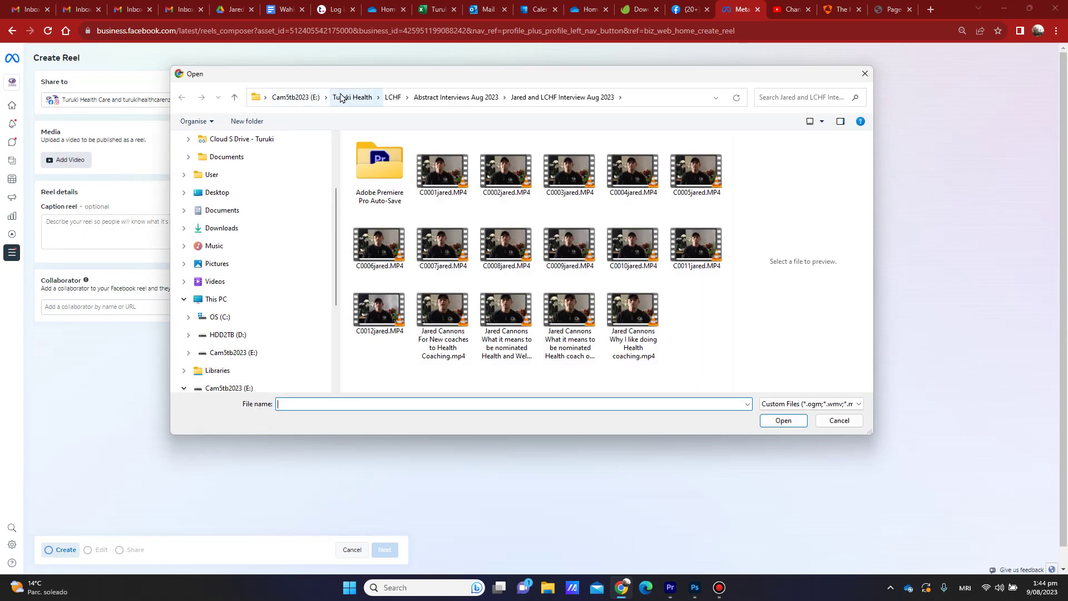
pyautogui.click(353, 98)
pyautogui.scroll(5, 453, 251)
pyautogui.doubleClick(386, 239)
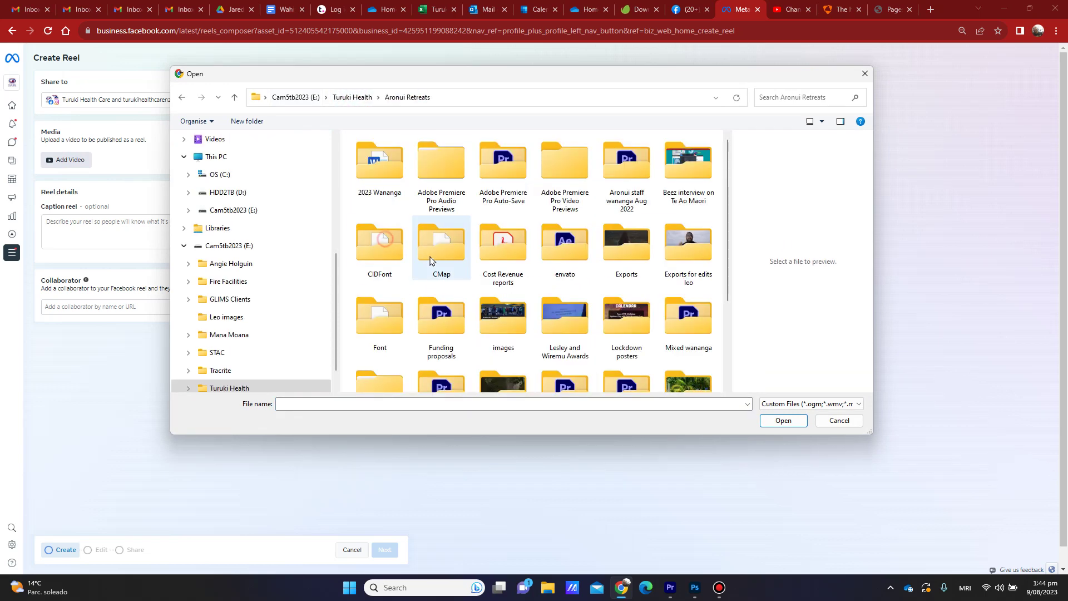
pyautogui.scroll(-3, 522, 292)
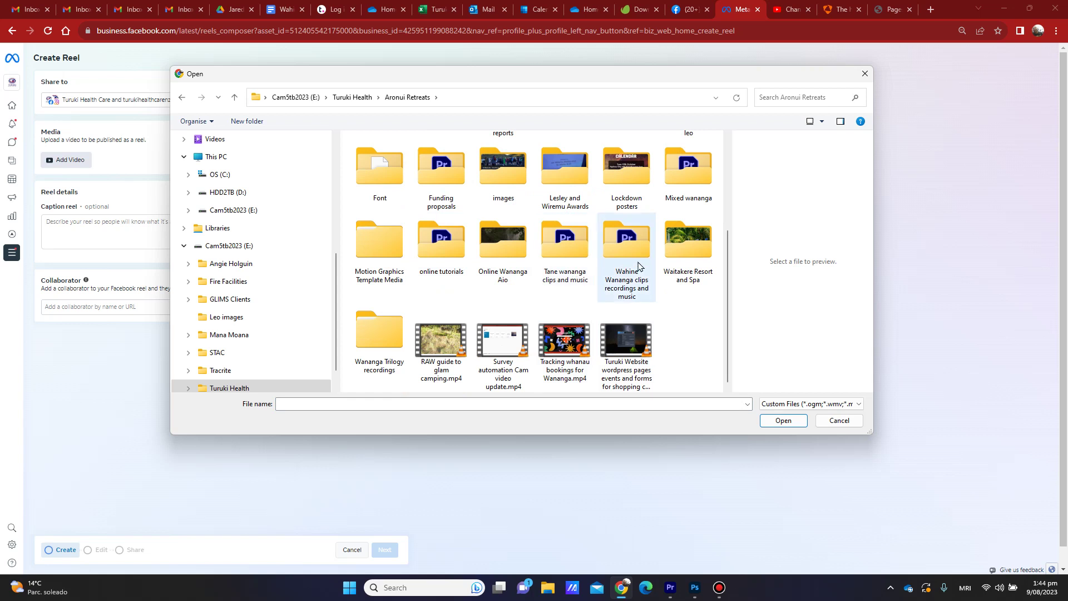
pyautogui.doubleClick(689, 164)
pyautogui.doubleClick(378, 172)
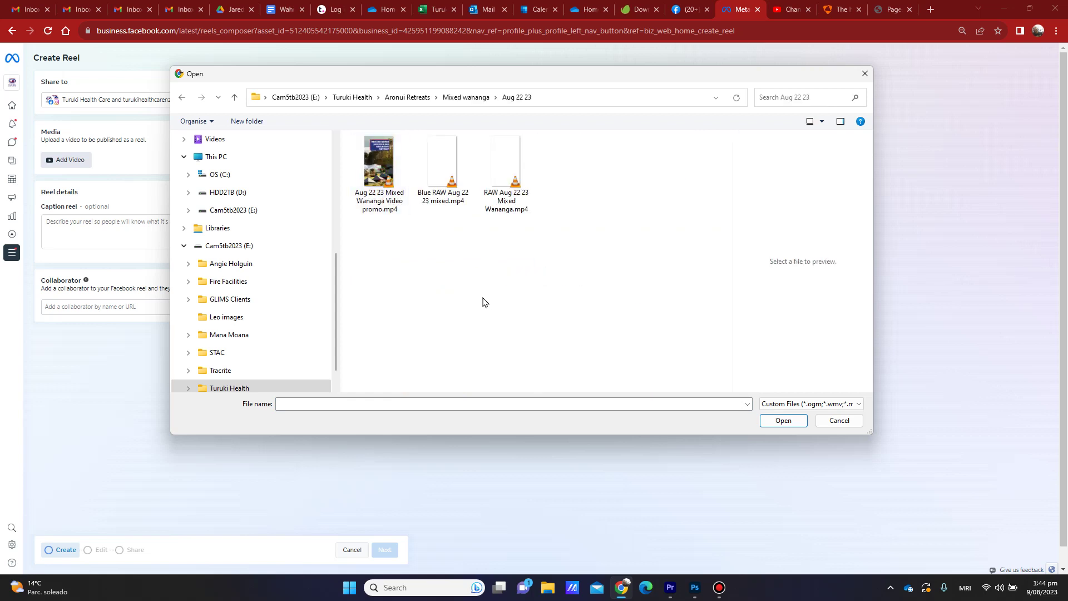
pyautogui.click(377, 173)
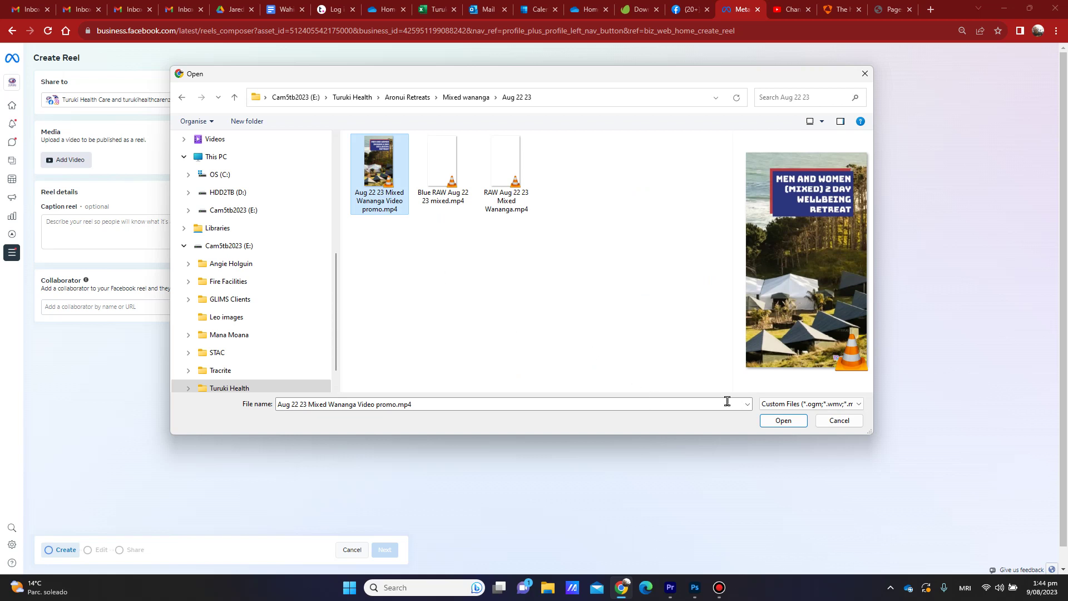
pyautogui.click(784, 421)
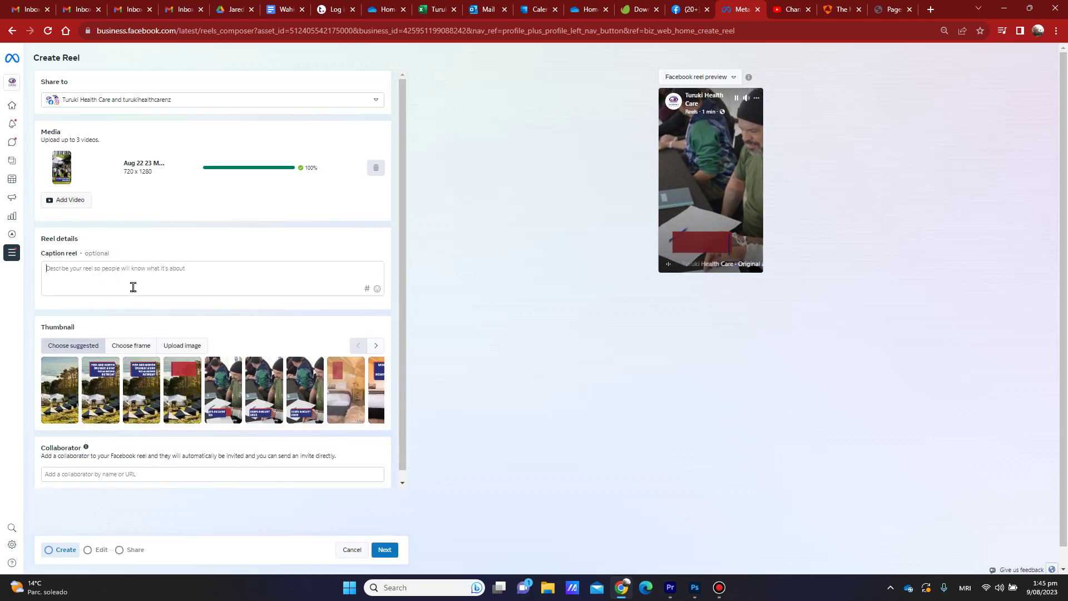
# Step: Type the caption 'Upcoming Men and Womens Wellbeing Retreat' into the reel's caption box
pyautogui.write('U')
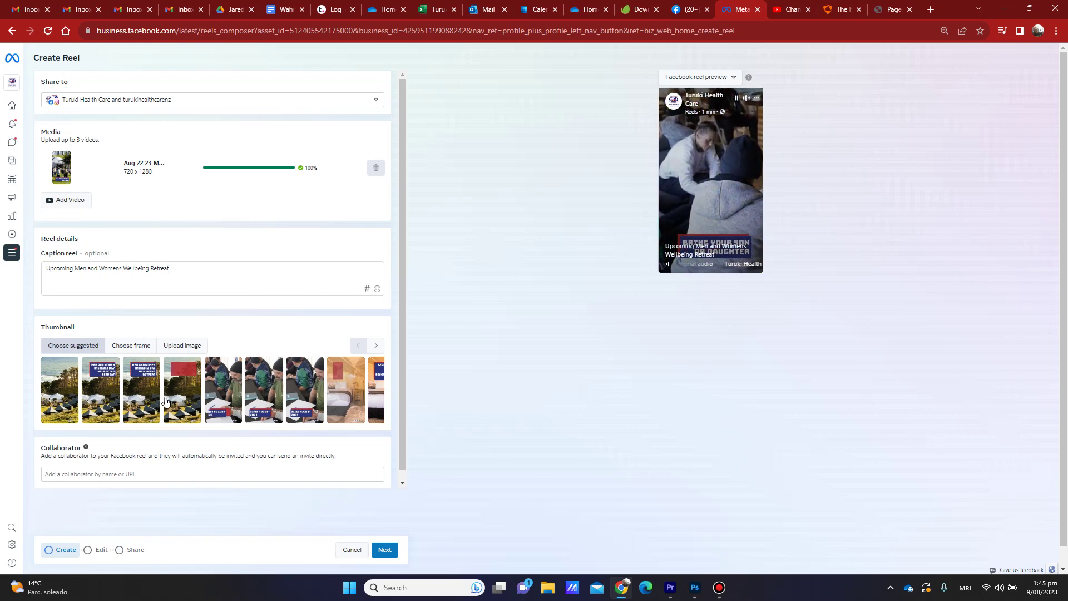
# Step: Pick the third suggested thumbnail, then browse through all the suggested thumbnails and back
pyautogui.click(146, 394)
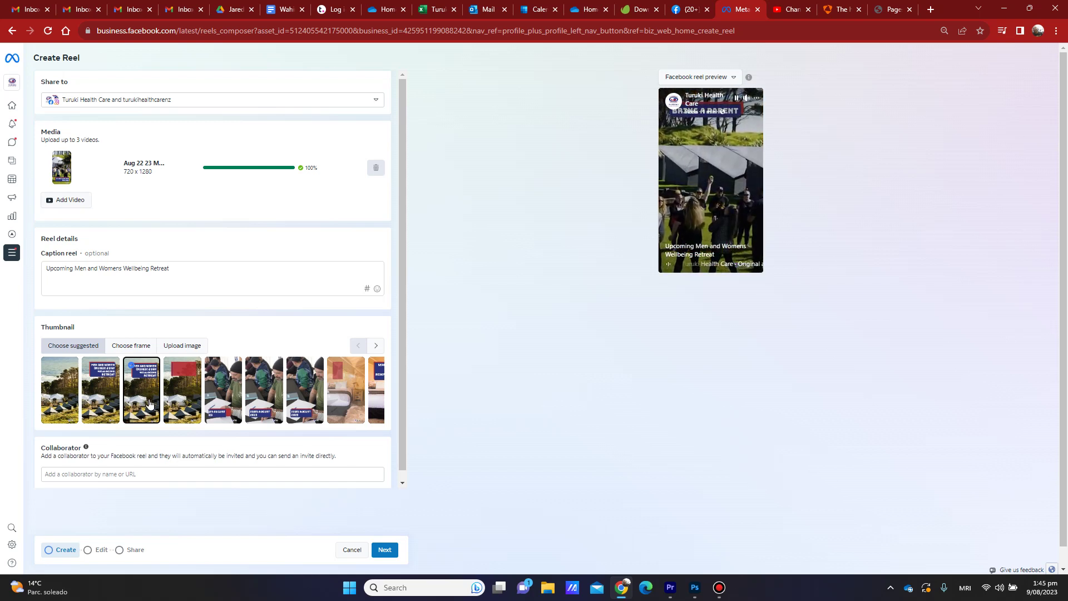
pyautogui.click(376, 346)
pyautogui.click(377, 346)
pyautogui.click(376, 346)
pyautogui.click(376, 346)
pyautogui.click(376, 346)
pyautogui.click(376, 346)
pyautogui.click(376, 346)
pyautogui.click(376, 346)
pyautogui.click(376, 346)
pyautogui.click(354, 346)
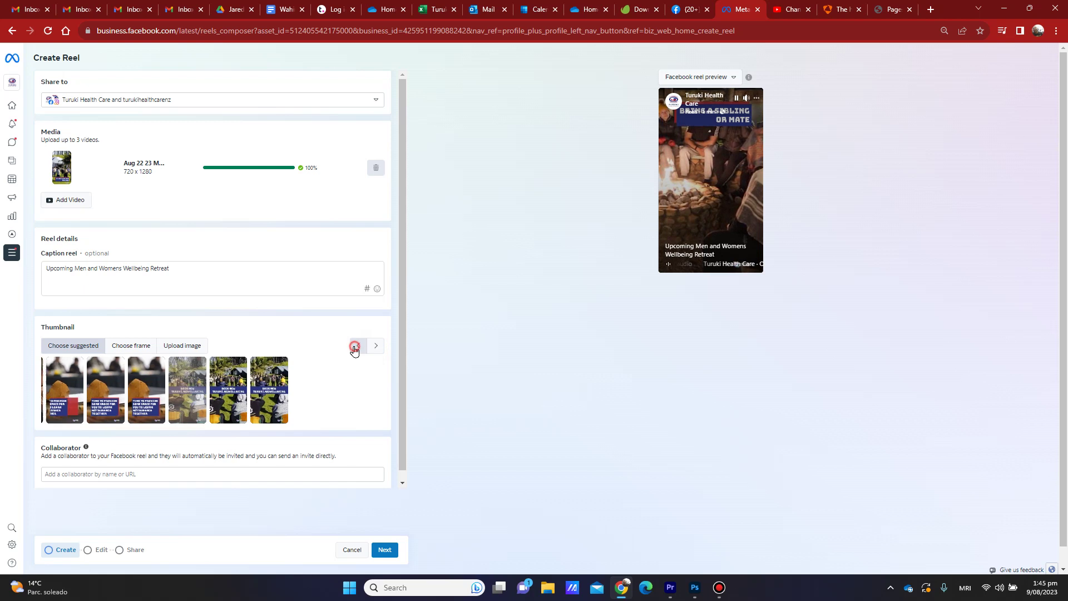
pyautogui.click(355, 346)
pyautogui.click(354, 346)
pyautogui.click(355, 346)
pyautogui.click(355, 346)
pyautogui.click(354, 347)
pyautogui.click(354, 346)
pyautogui.click(354, 346)
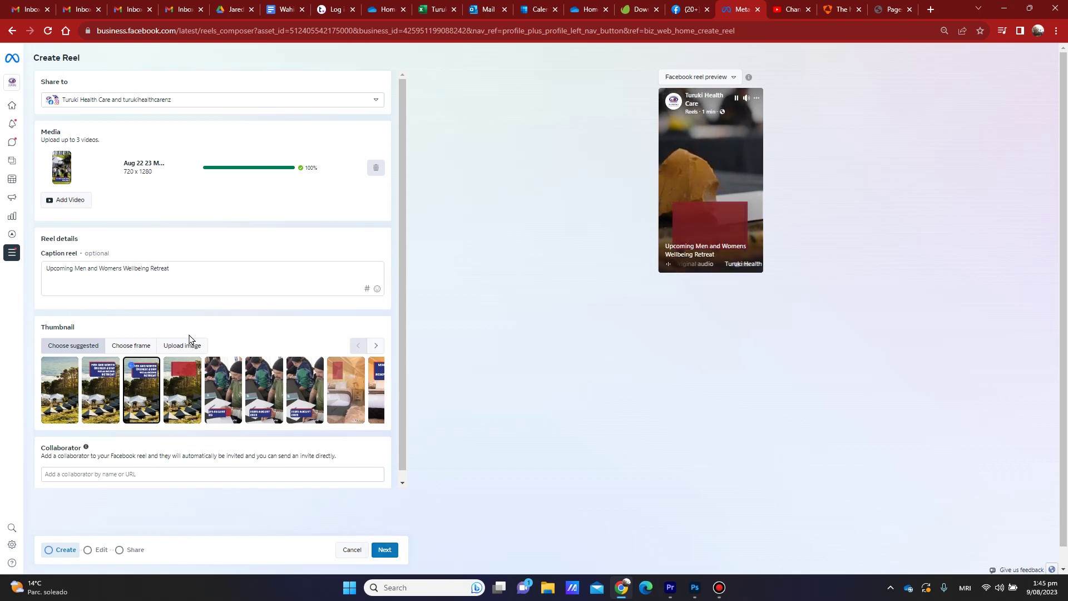
# Step: Save the retreat title frame at 00:00:01 as the thumbnail and advance to Edit
pyautogui.click(126, 347)
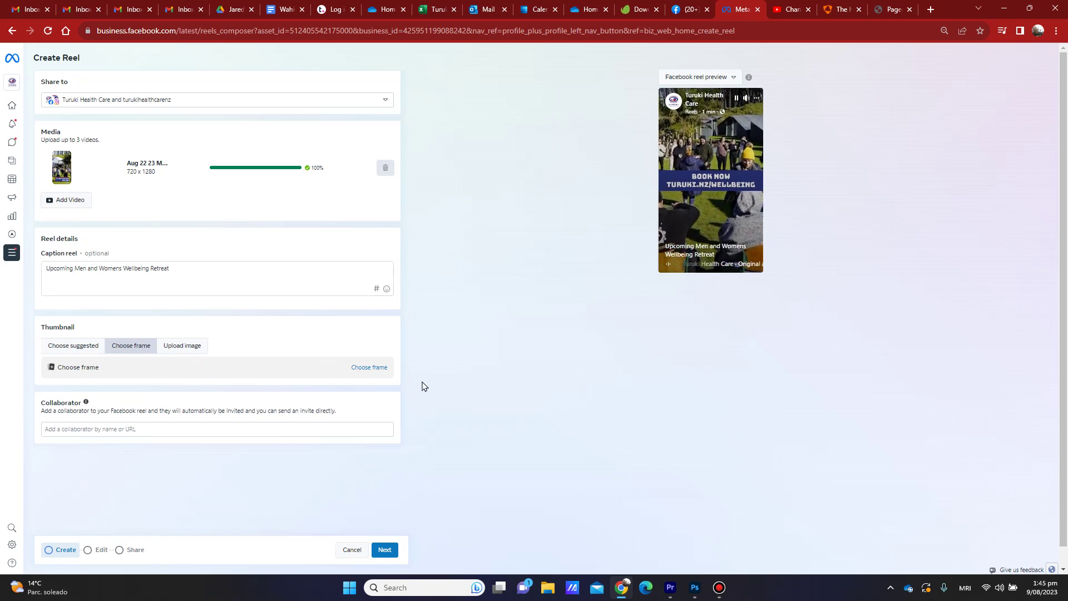
pyautogui.click(368, 368)
pyautogui.moveTo(433, 352); pyautogui.dragTo(409, 367)
pyautogui.click(747, 563)
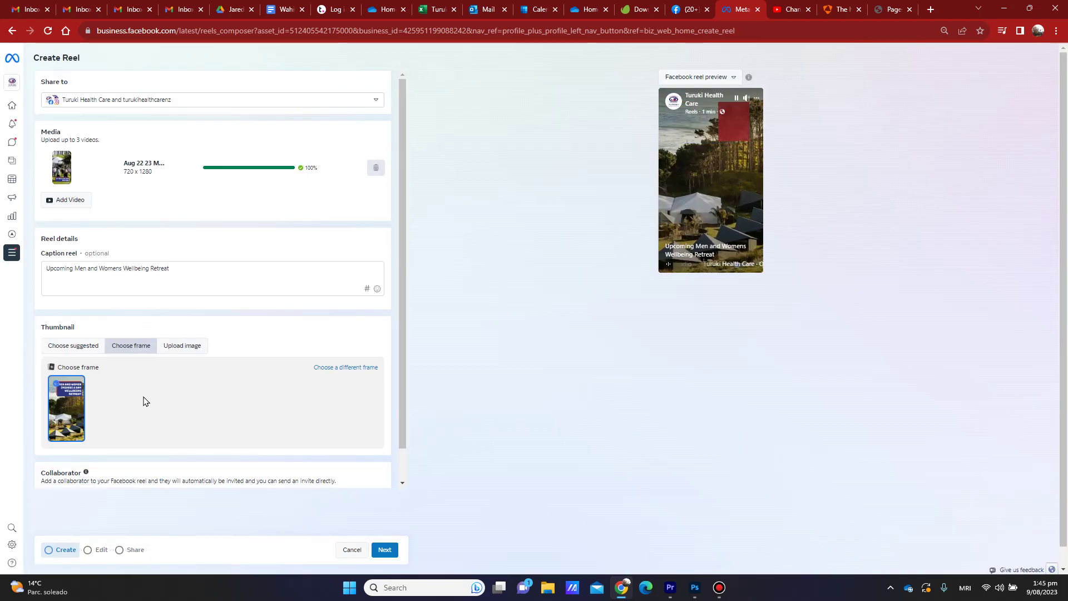
pyautogui.click(385, 551)
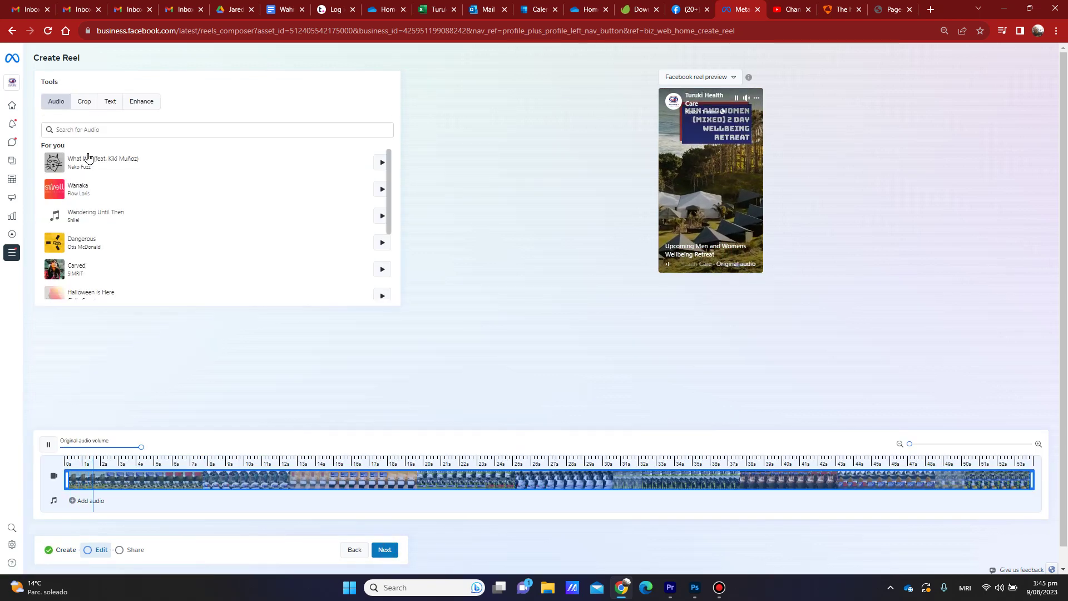
# Step: Pause the reel playback and search the audio library for 'sunset'
pyautogui.click(91, 130)
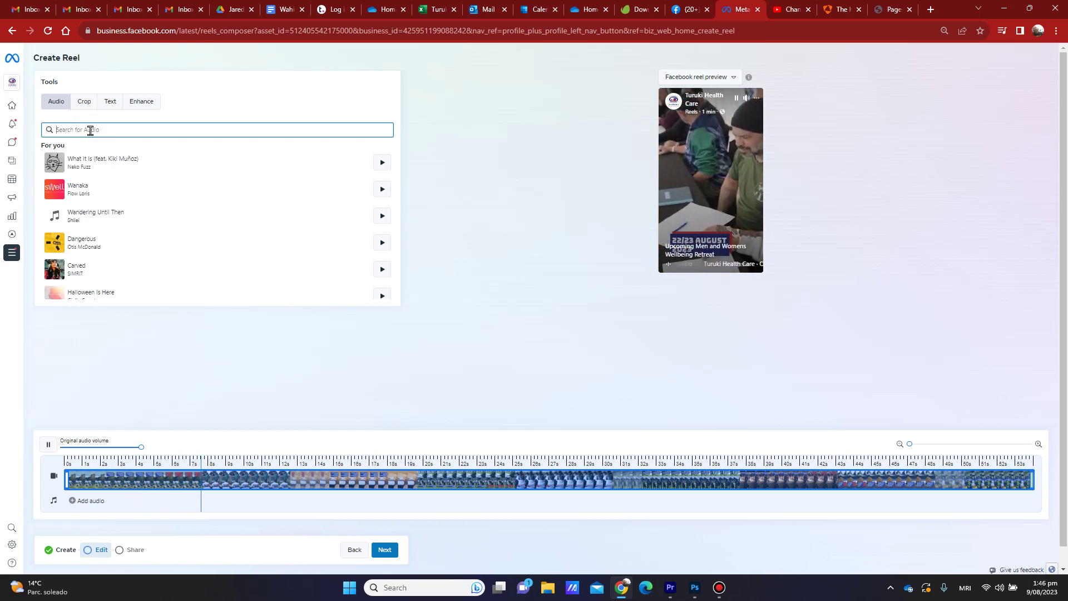
pyautogui.scroll(-3, 167, 233)
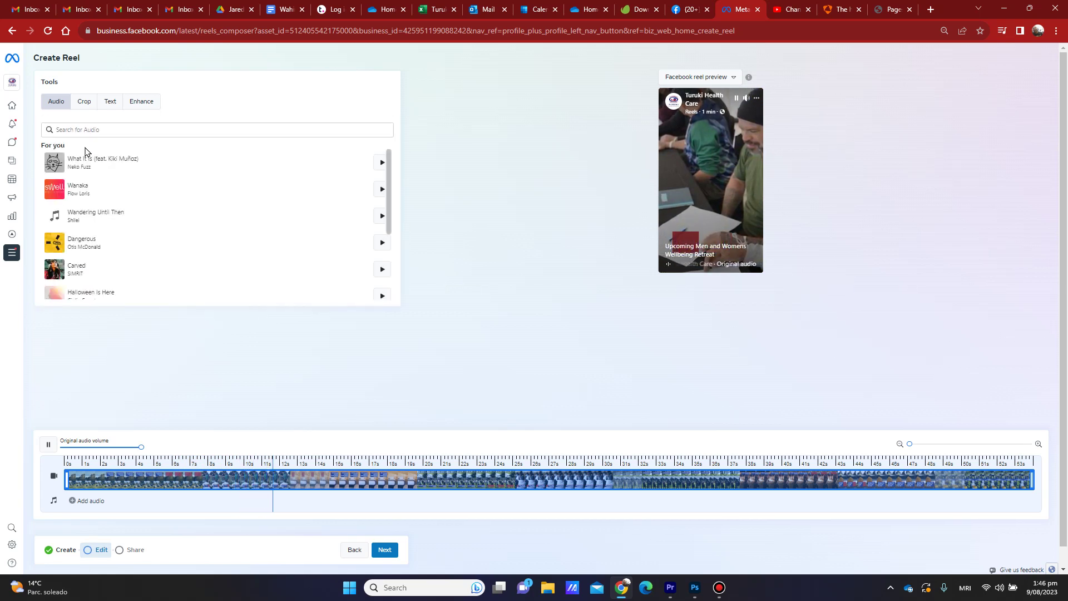
pyautogui.click(86, 129)
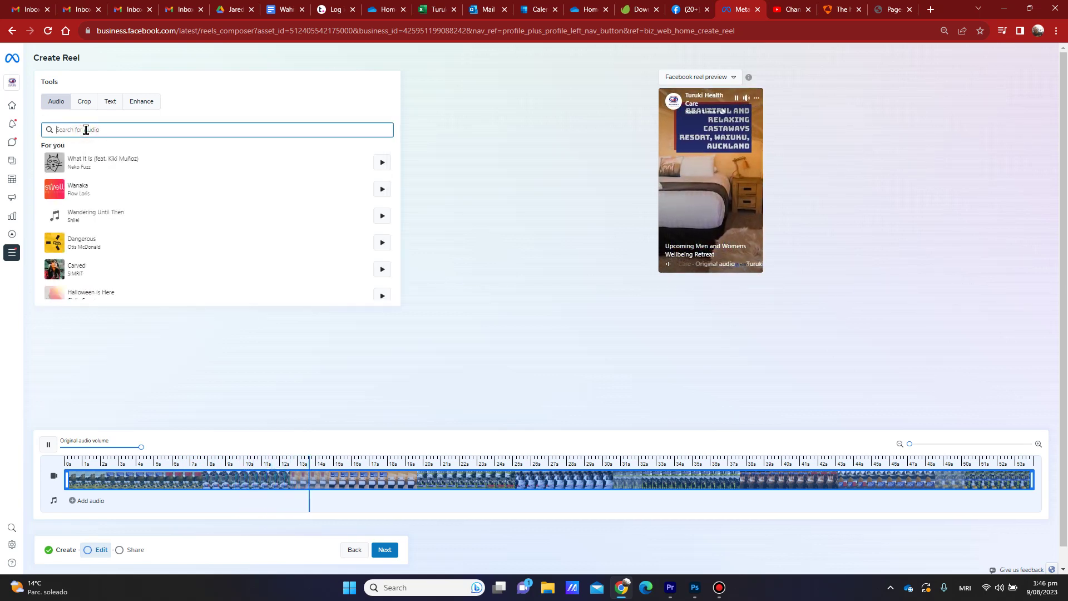
pyautogui.click(48, 444)
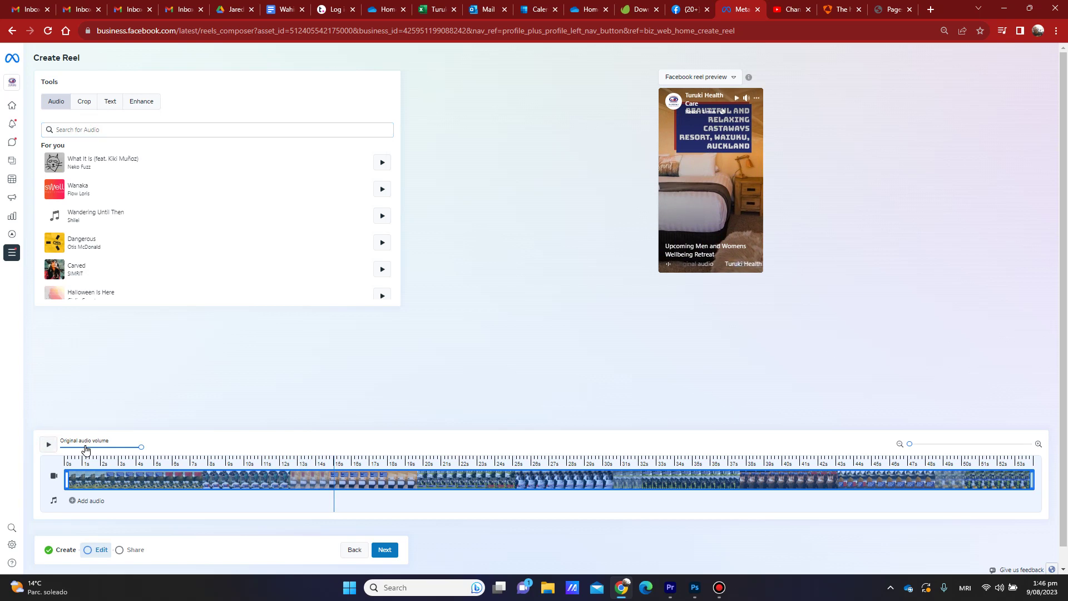
pyautogui.click(88, 129)
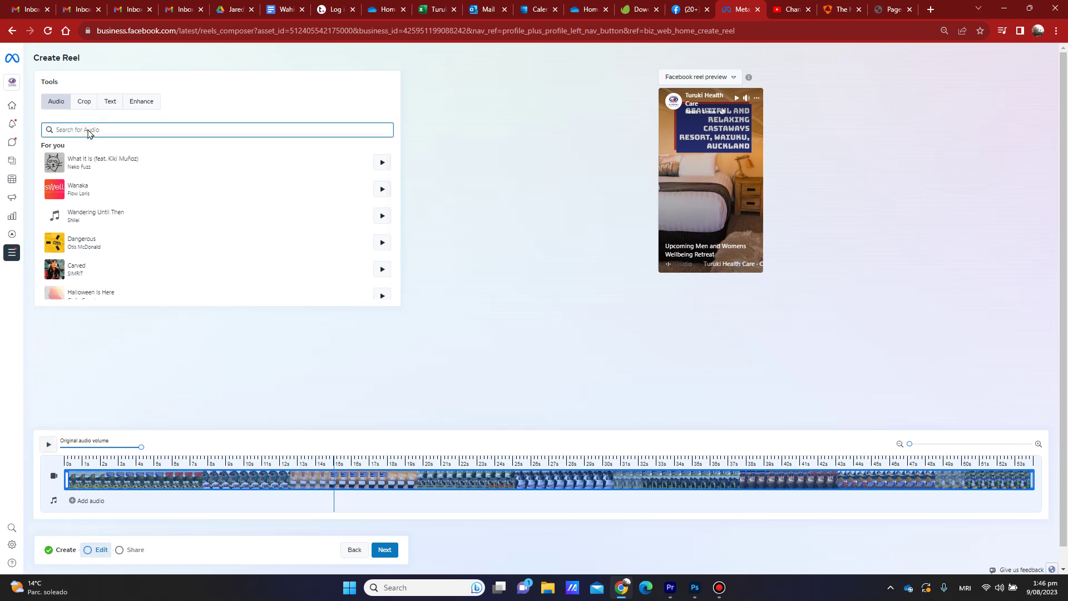
pyautogui.write('sunset')
# Step: Preview Sunset (Instrumental) and select it as the reel's music
pyautogui.click(364, 159)
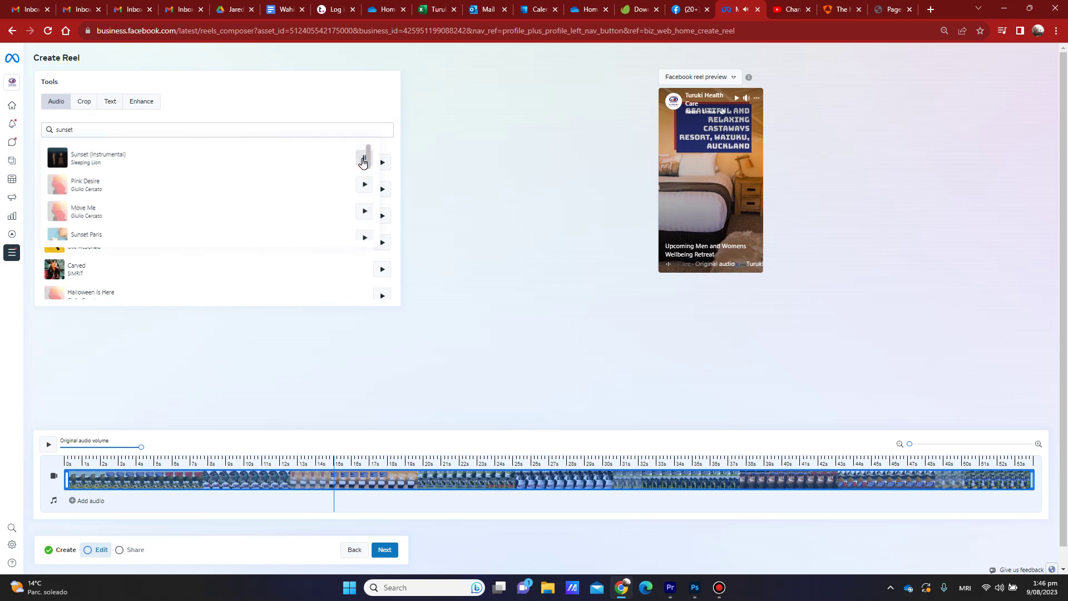
pyautogui.click(362, 161)
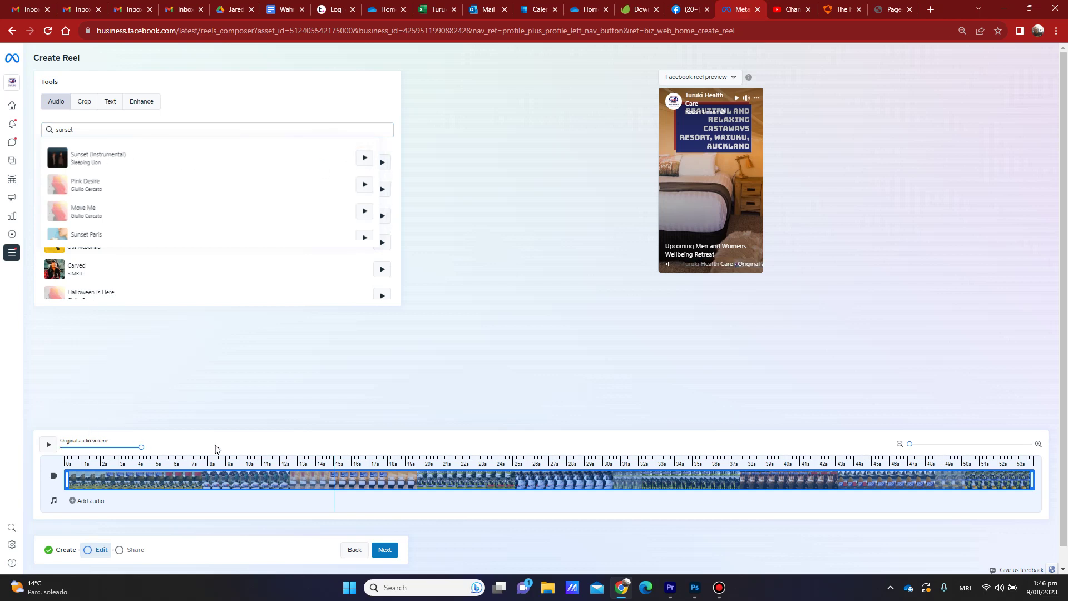
pyautogui.click(95, 158)
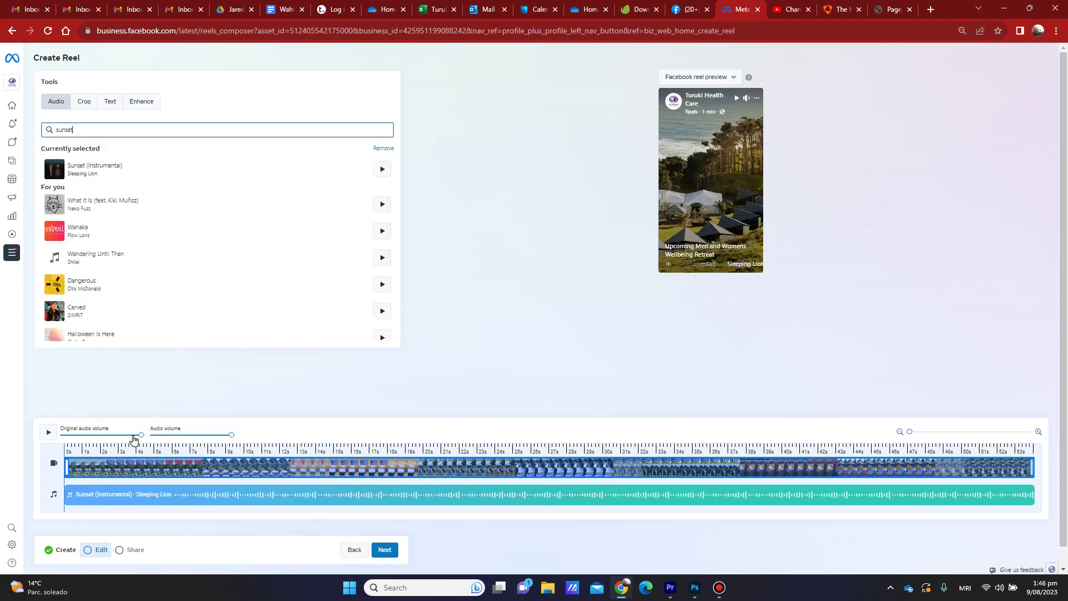
# Step: Lower the original sound slightly and the music volume, then play the reel
pyautogui.moveTo(141, 441)
pyautogui.mouseDown()
pyautogui.moveTo(81, 436)
pyautogui.moveTo(142, 445)
pyautogui.mouseUp()
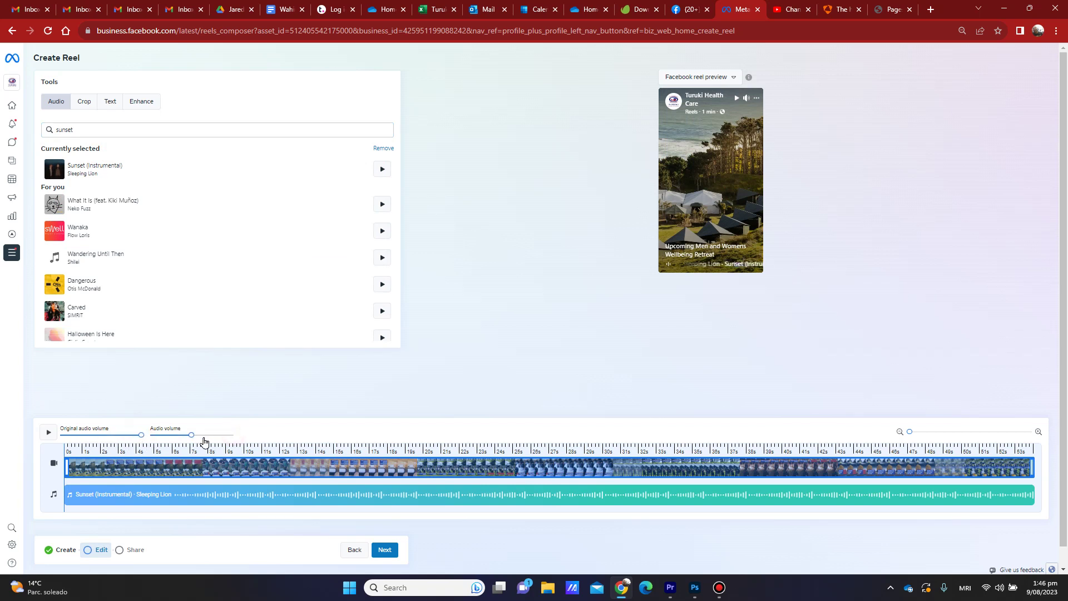
pyautogui.moveTo(226, 441); pyautogui.dragTo(168, 445)
pyautogui.click(48, 431)
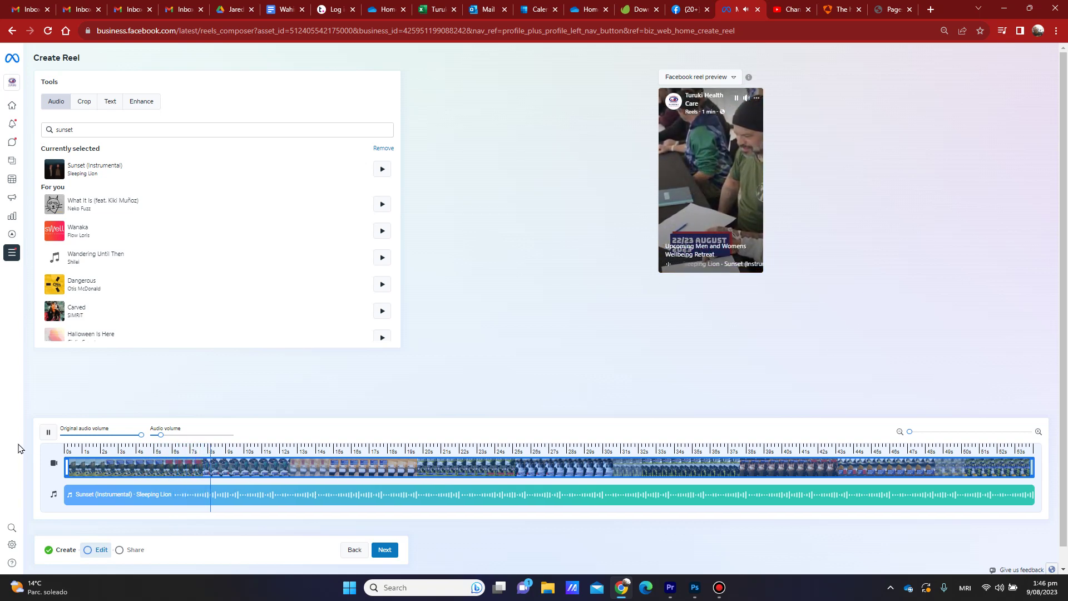
# Step: Drag the Sunset track left on the timeline to change which part plays
pyautogui.click(48, 432)
pyautogui.moveTo(401, 496); pyautogui.dragTo(346, 500)
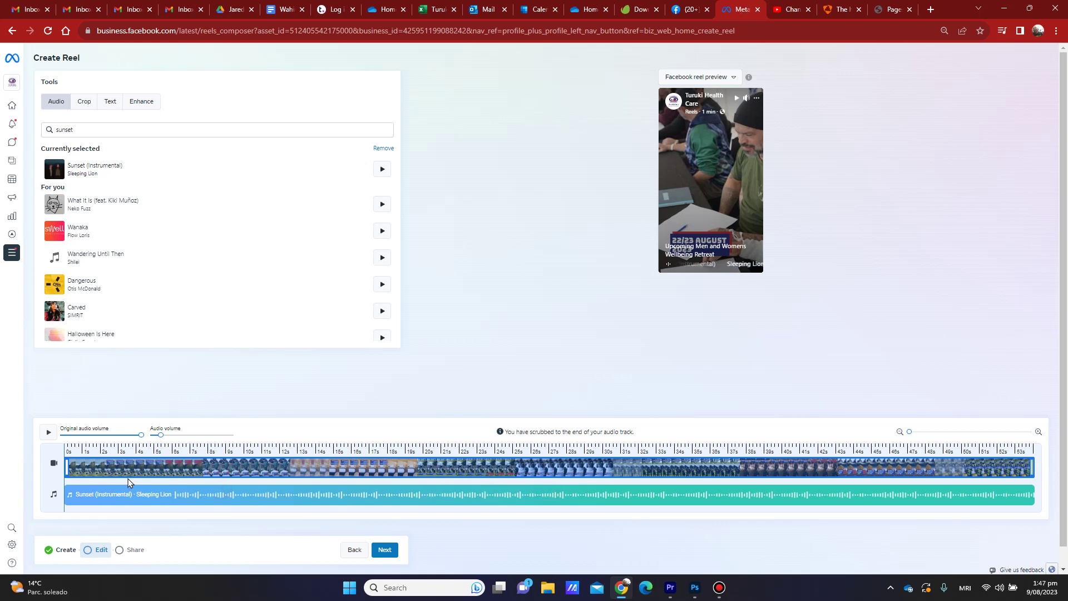
pyautogui.click(48, 433)
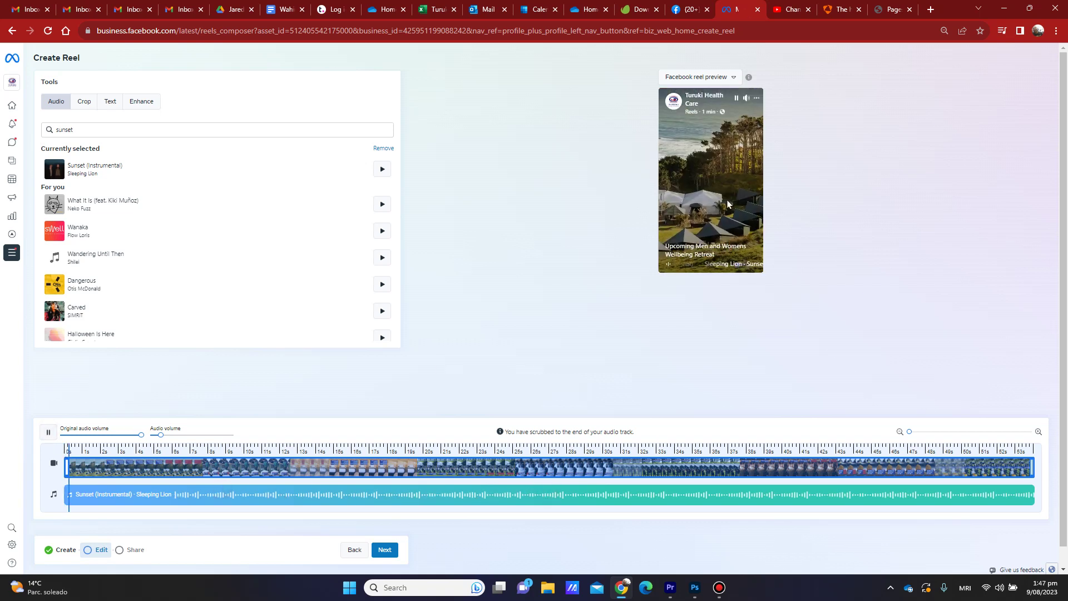
# Step: Raise the music volume to full and turn the original video sound almost off
pyautogui.press('space')
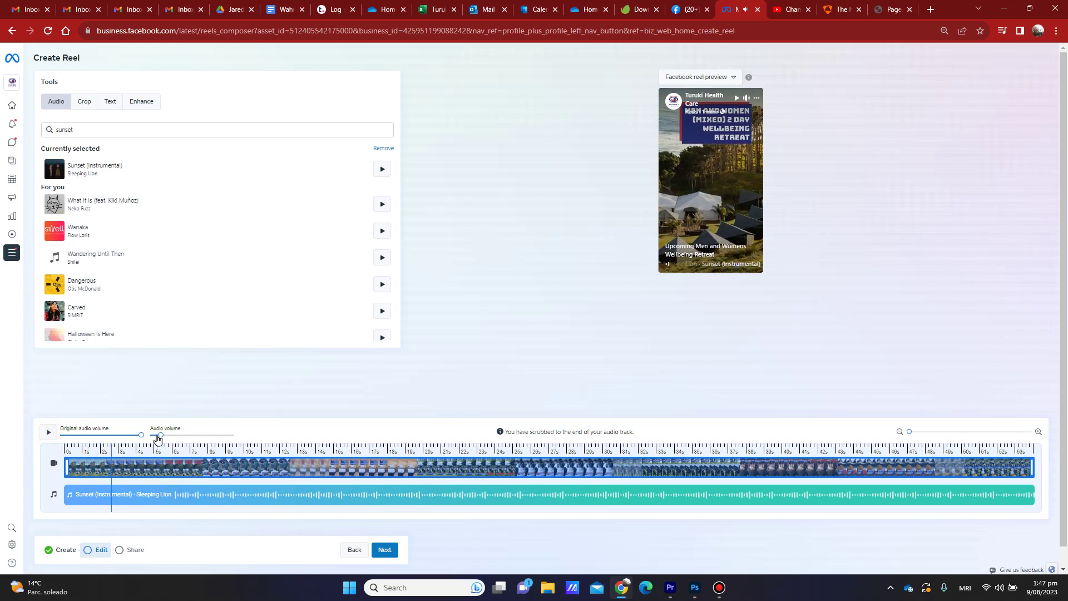
pyautogui.moveTo(159, 435); pyautogui.dragTo(231, 435)
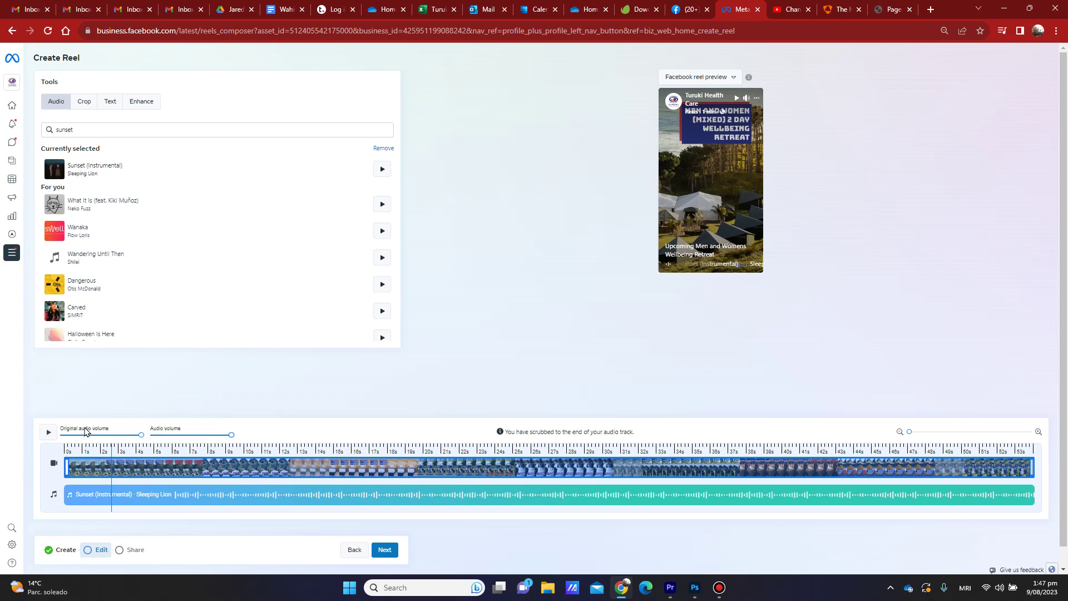
pyautogui.moveTo(140, 435); pyautogui.dragTo(60, 442)
pyautogui.click(109, 102)
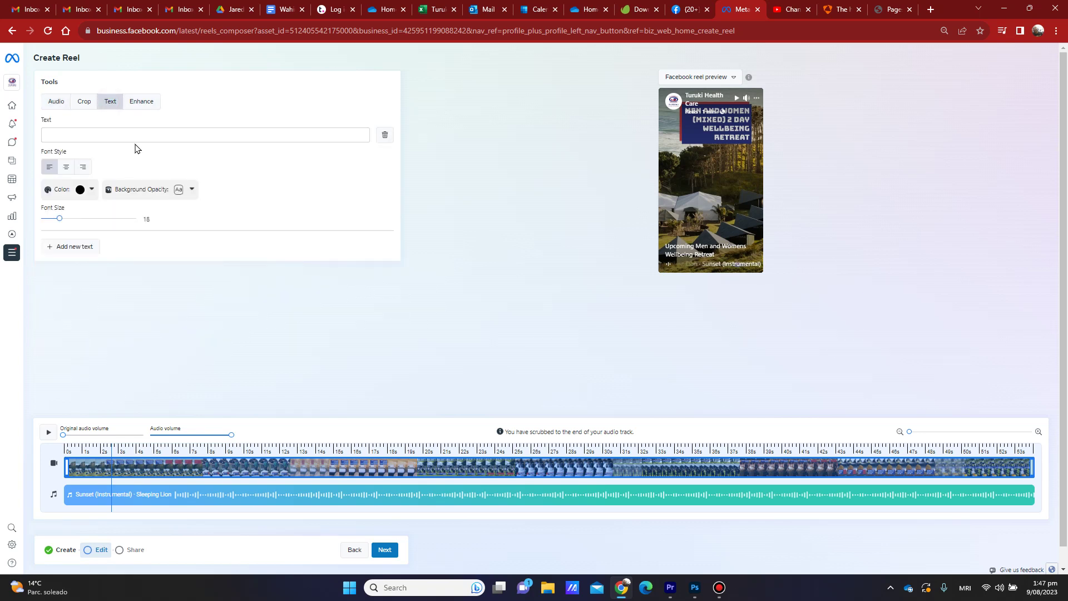
pyautogui.click(84, 102)
pyautogui.click(141, 102)
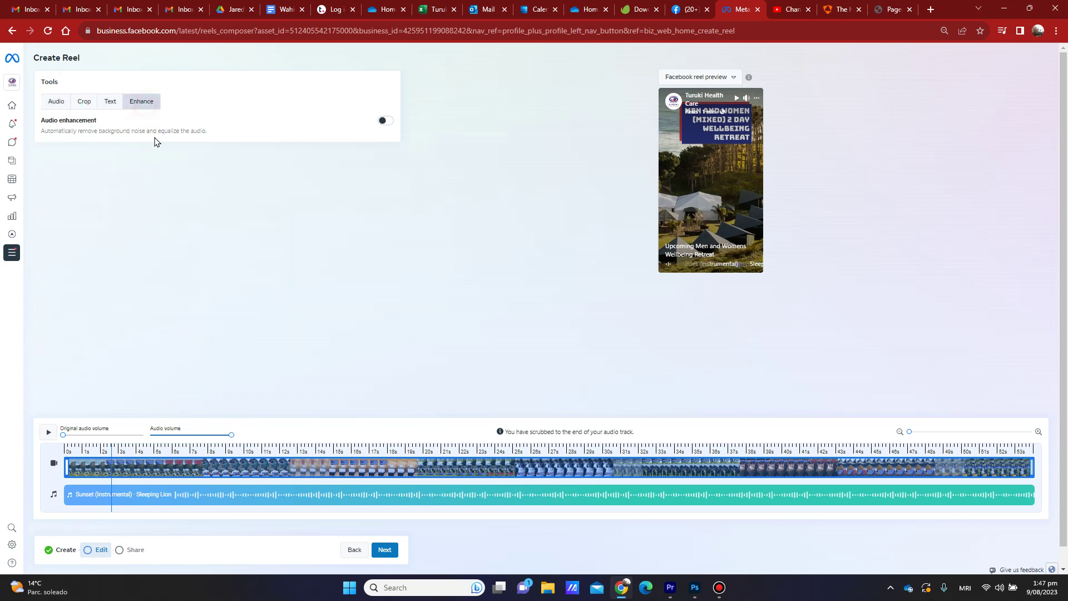
pyautogui.click(53, 102)
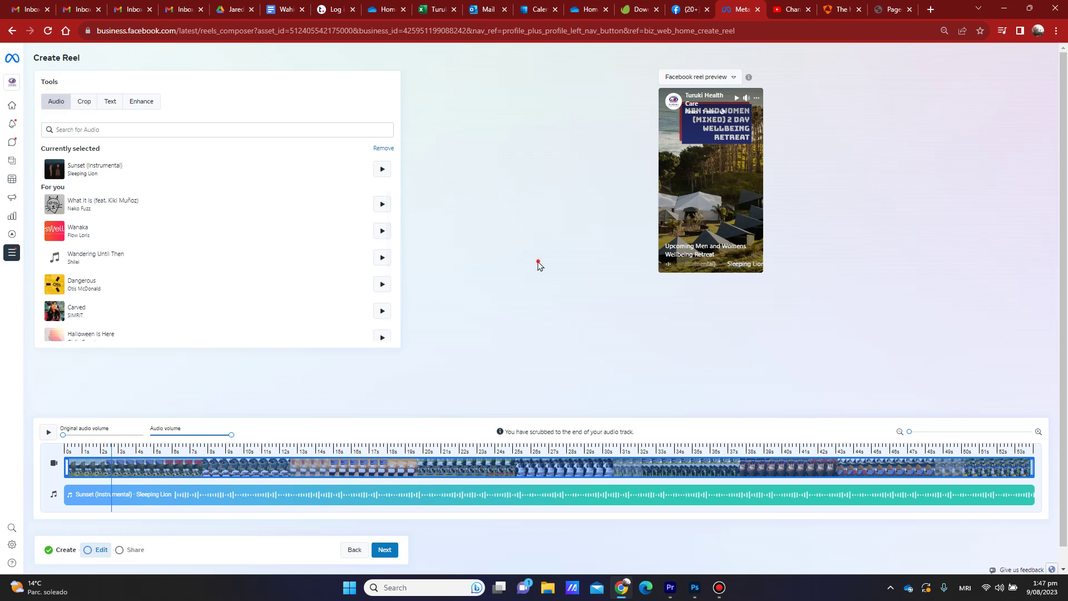